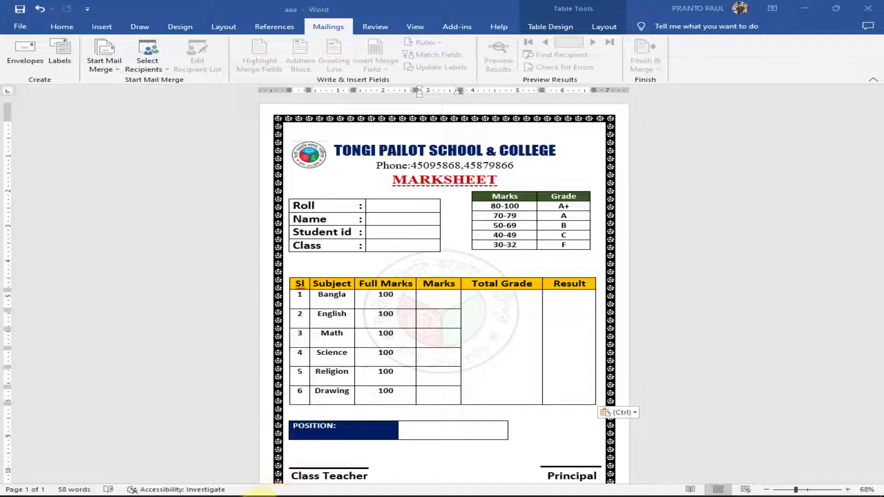
click(259, 495)
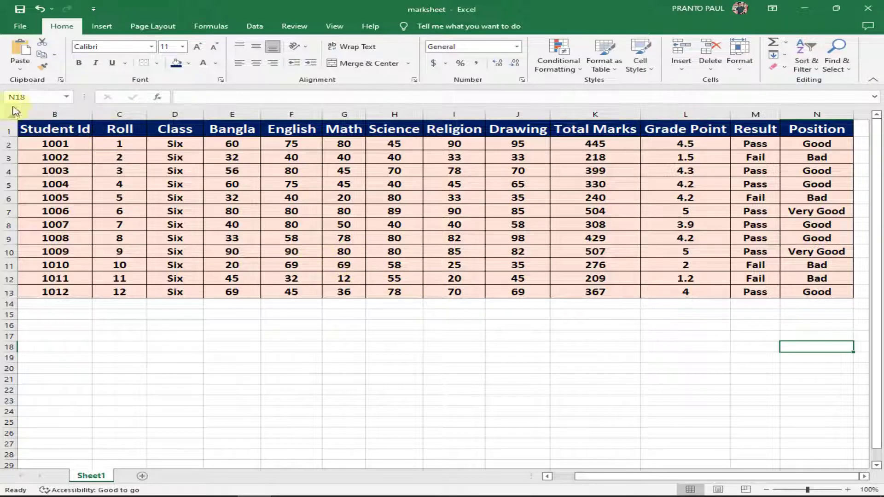
click(20, 26)
click(46, 173)
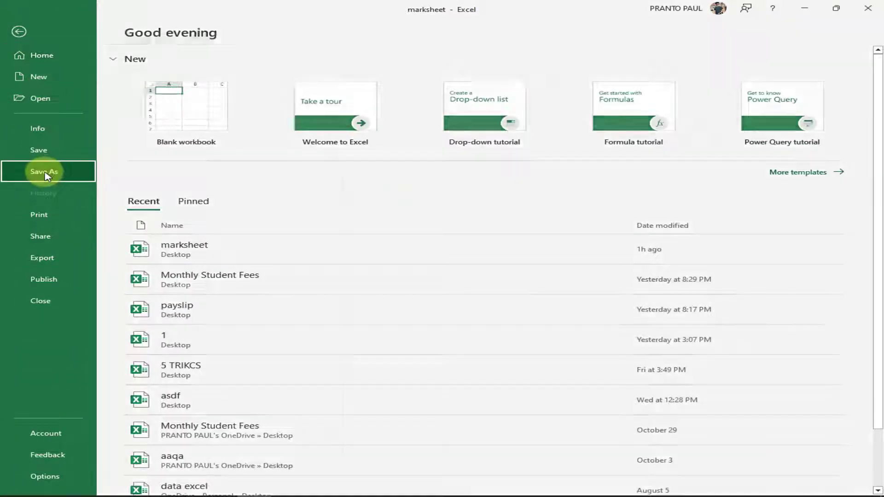
click(434, 128)
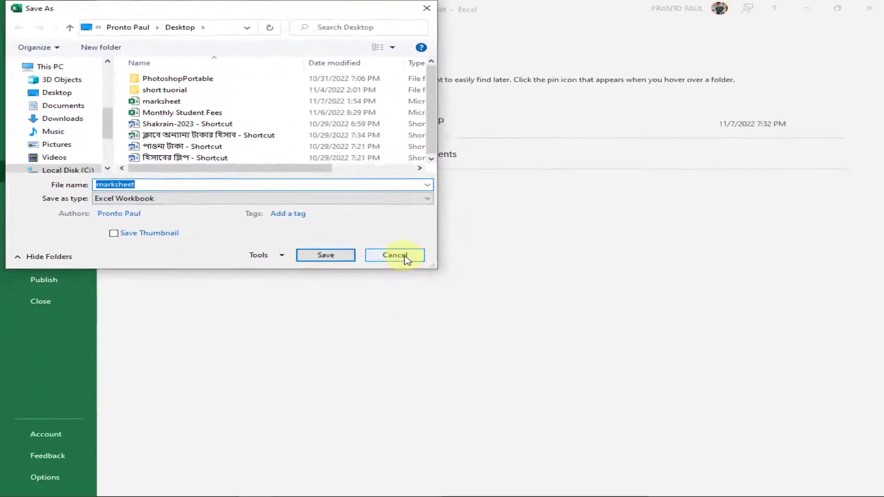
click(581, 371)
click(52, 43)
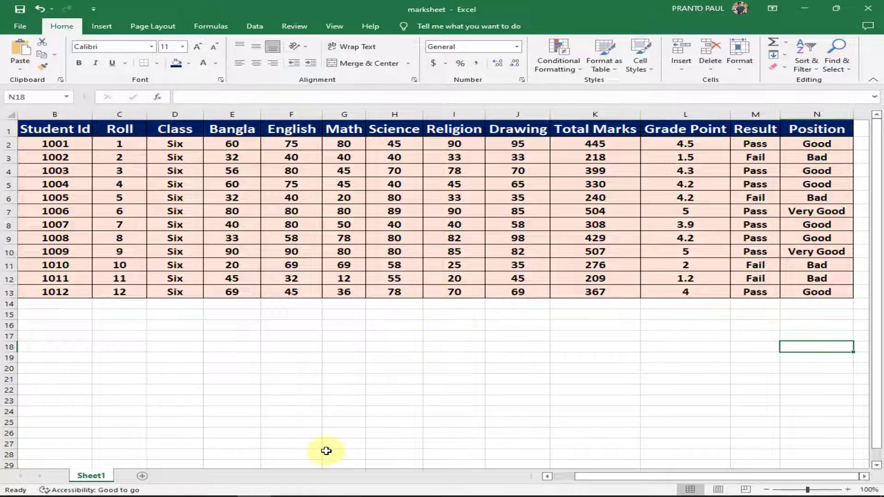
click(221, 496)
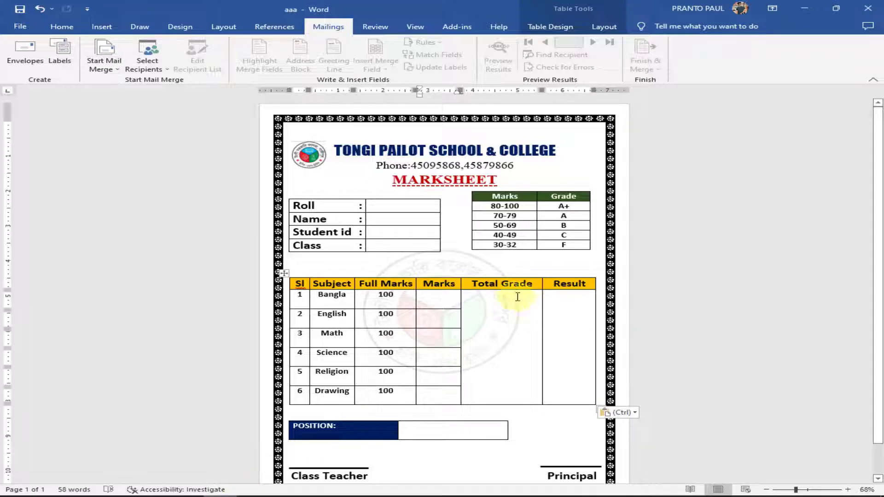
- Use the marksheet workbook on the Desktop as the existing mail merge recipient list, with table Sheet1$ and its first row as column headers
click(439, 297)
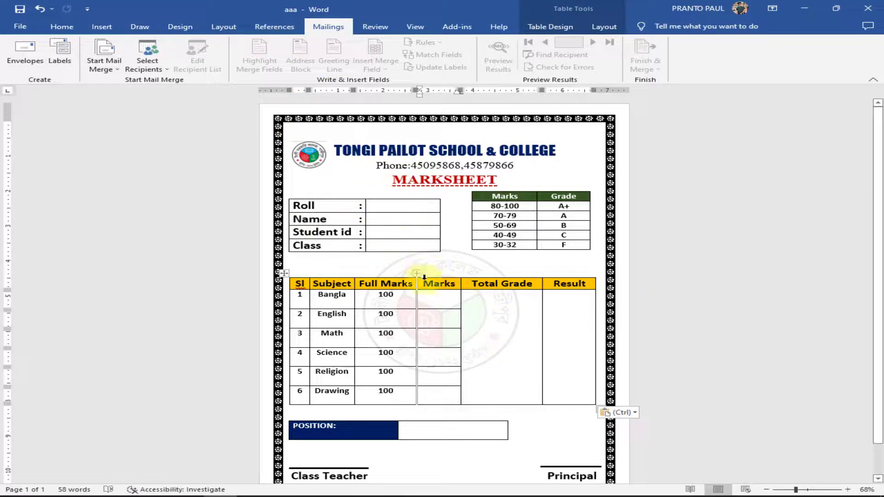
scroll(429, 300, down, 2)
scroll(439, 330, up, 2)
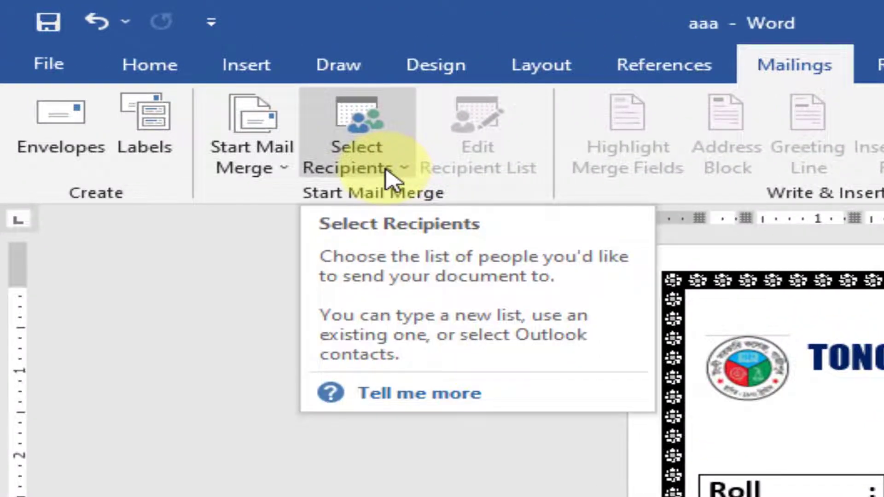
click(389, 175)
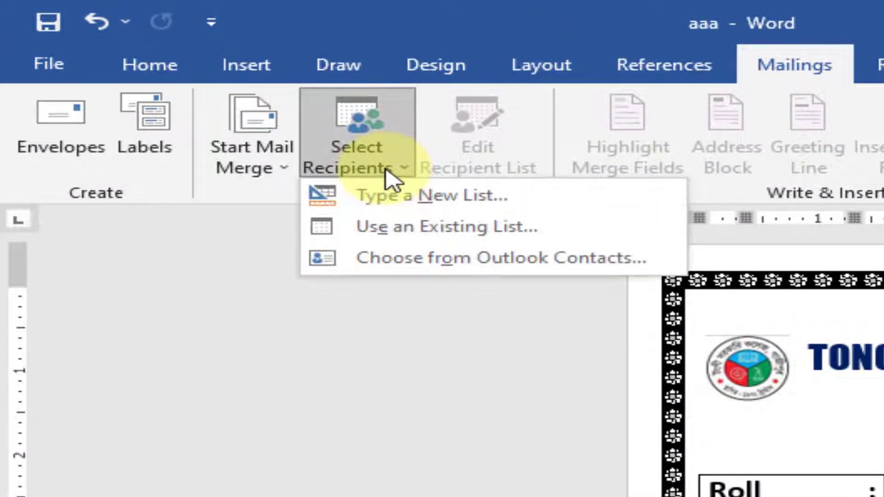
click(443, 232)
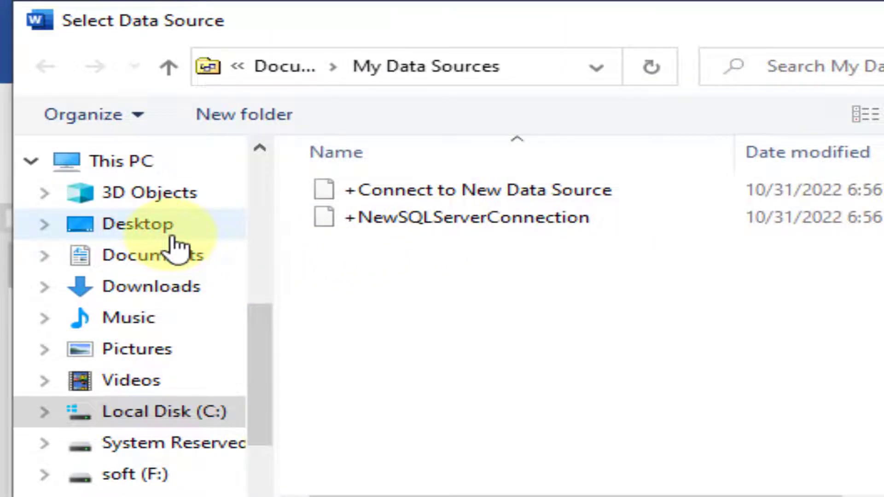
click(173, 236)
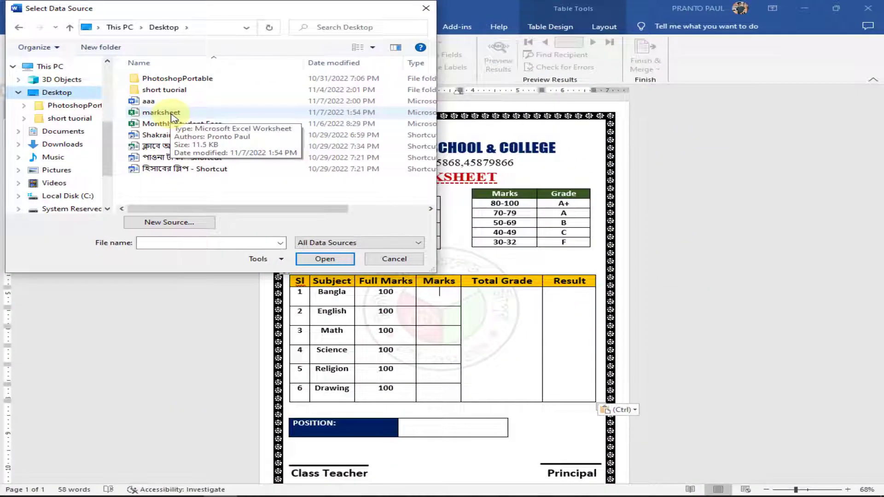
double_click(172, 117)
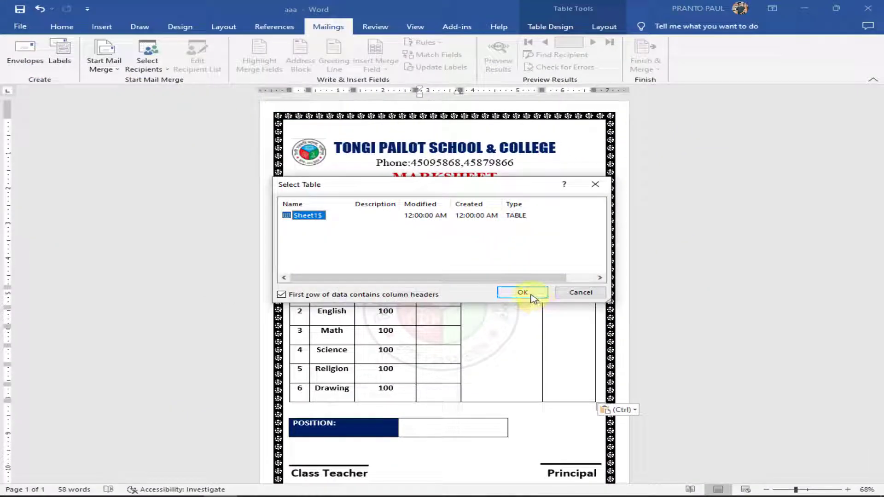
click(520, 292)
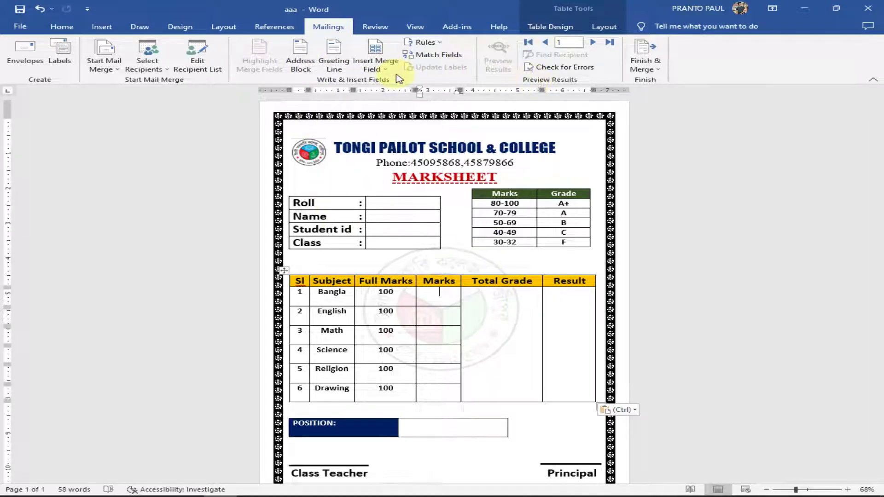
click(254, 496)
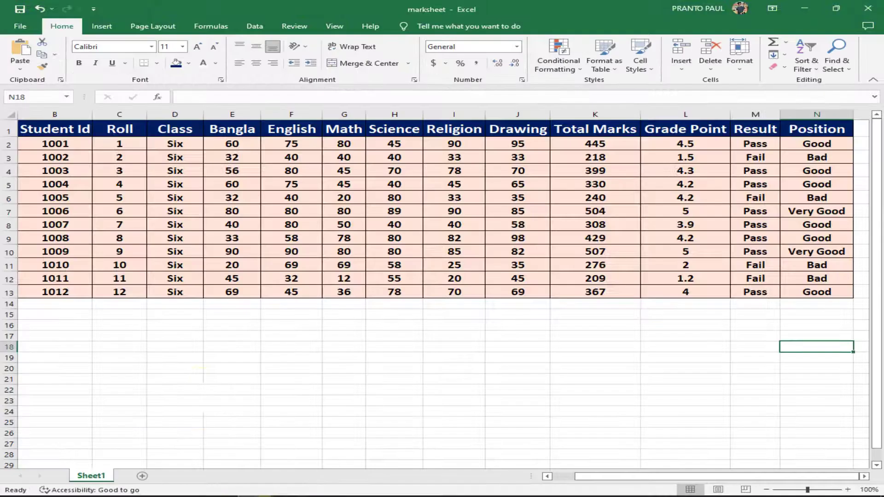
drag(86, 129, 417, 144)
click(221, 496)
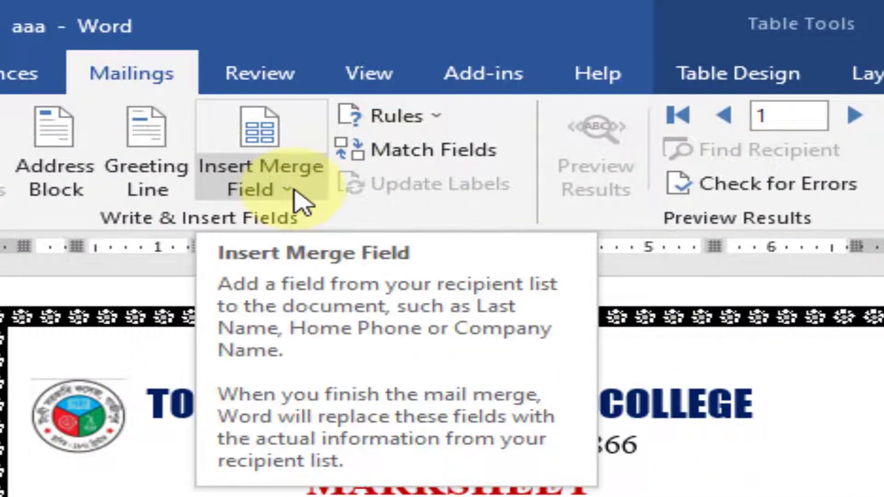
click(294, 196)
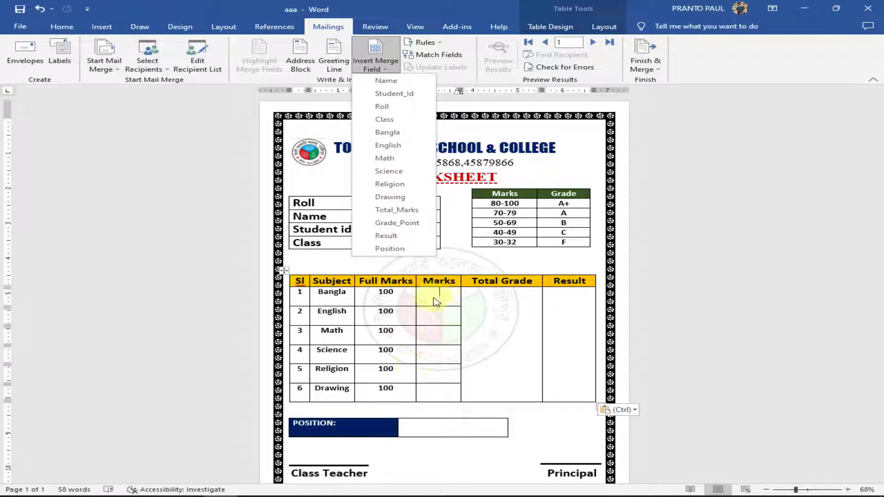
click(331, 203)
- Insert the Roll and Name merge fields into the blank cells beside their labels in the student information table
click(418, 200)
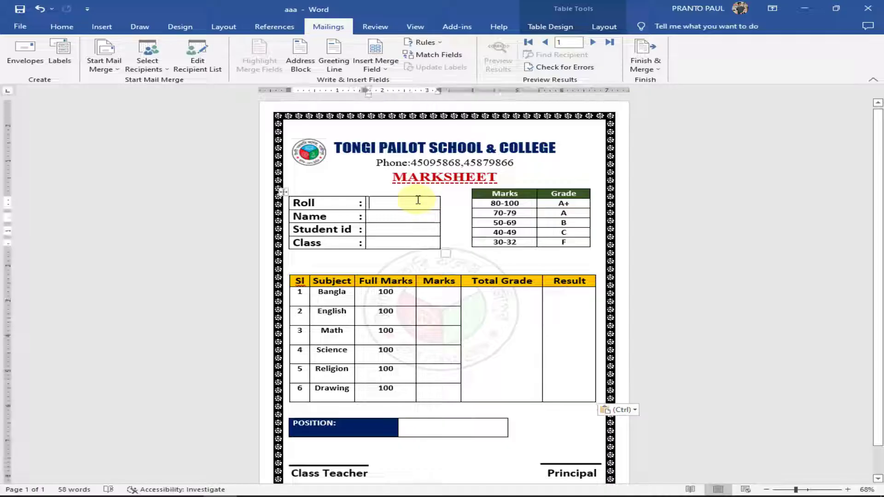
click(381, 70)
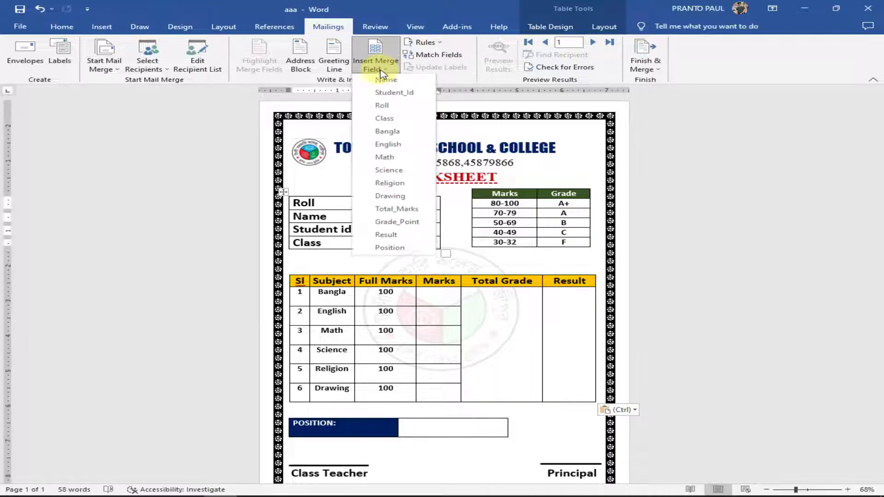
click(382, 106)
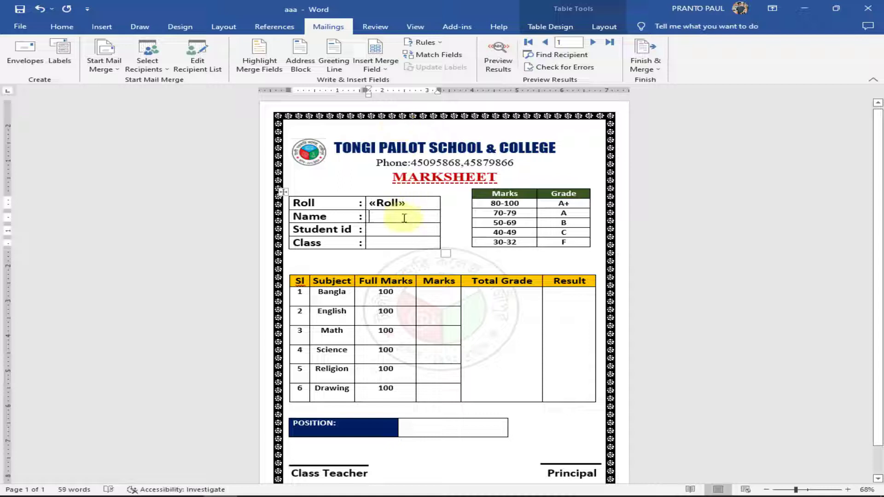
click(379, 72)
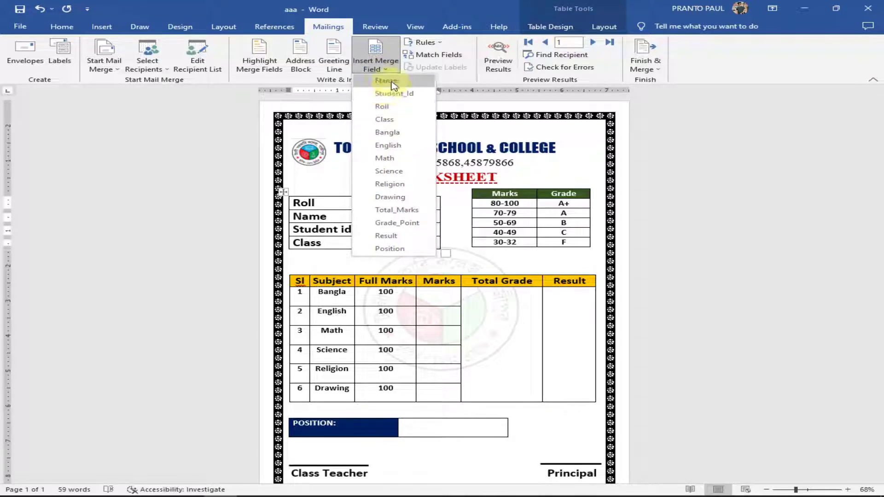
click(391, 81)
- Insert the Student_Id and Class merge fields beside the Student id and Class labels in the student information table
click(402, 230)
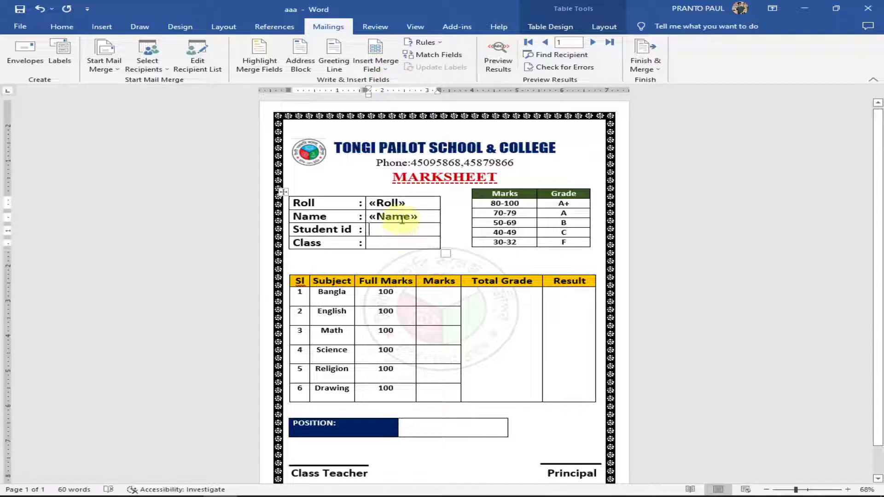
click(385, 74)
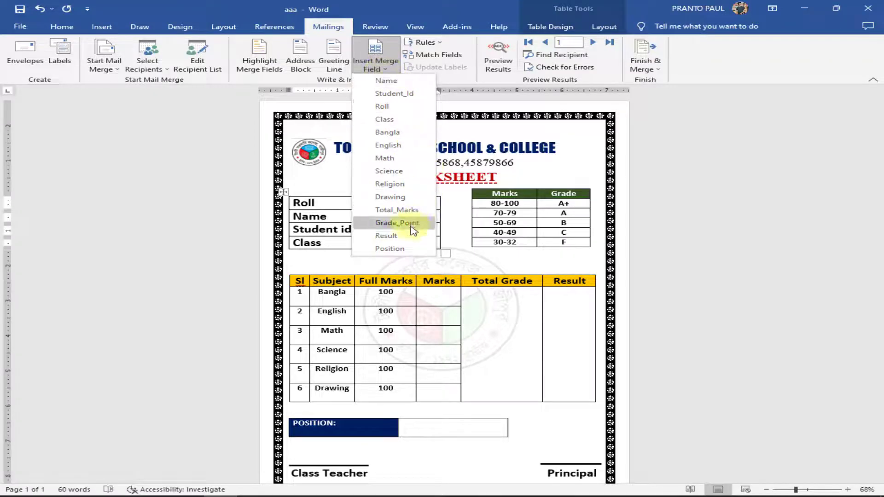
click(394, 94)
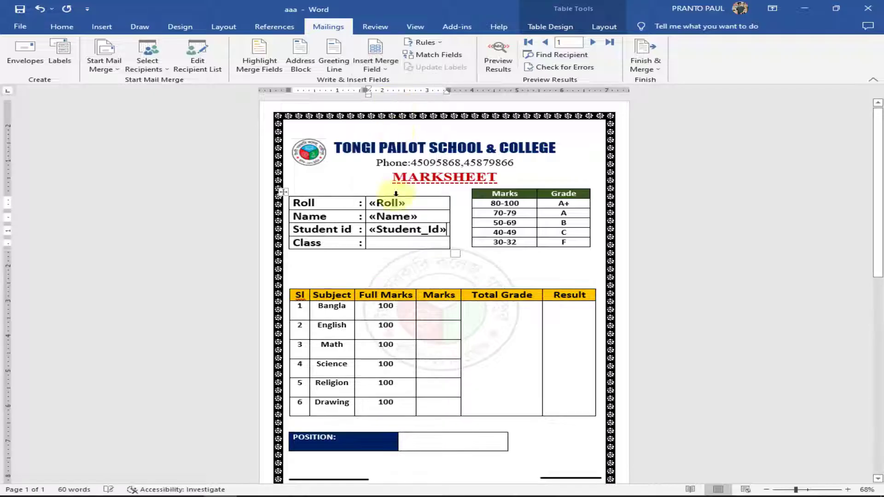
click(376, 66)
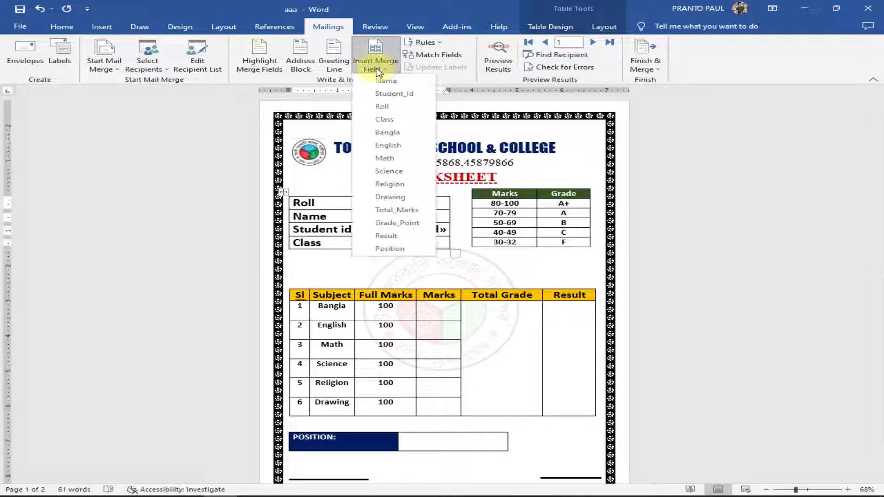
click(389, 119)
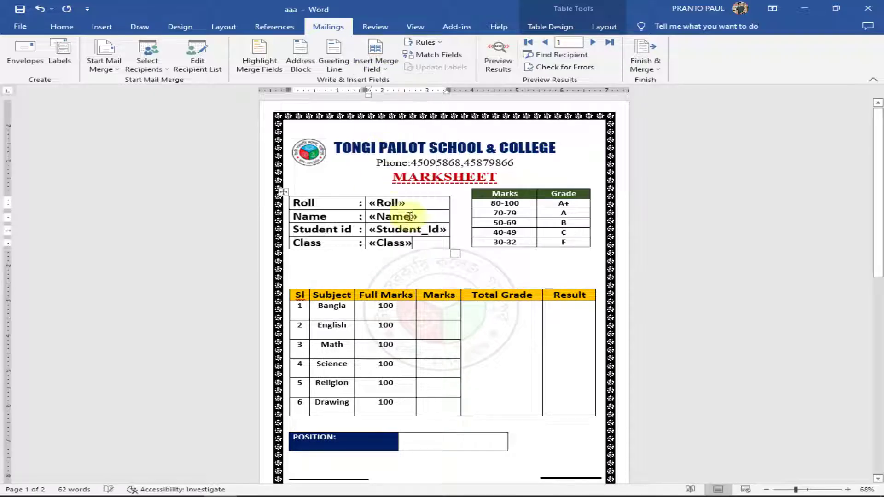
- Insert the Bangla and English merge fields into the Marks column cells of their matching subject rows
click(433, 309)
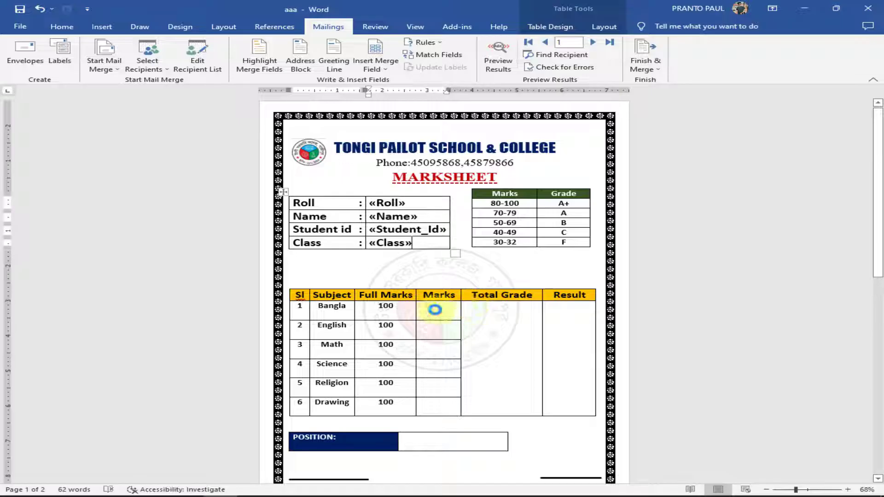
click(381, 73)
click(399, 135)
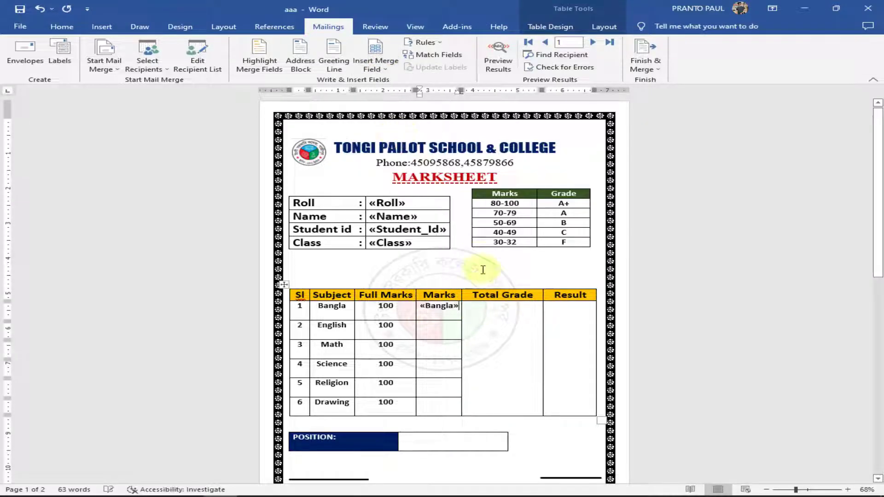
click(446, 331)
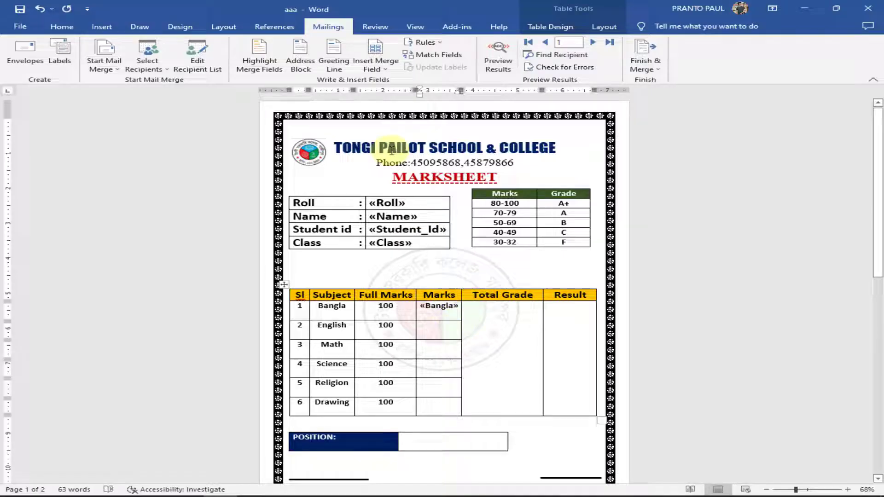
click(381, 69)
click(408, 144)
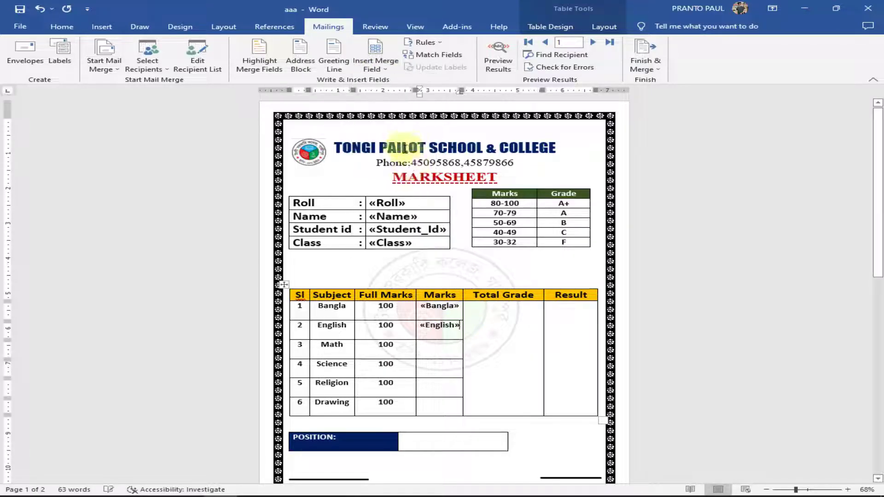
- Insert the Math and Science merge fields into the Marks column cells of their matching subject rows
click(443, 347)
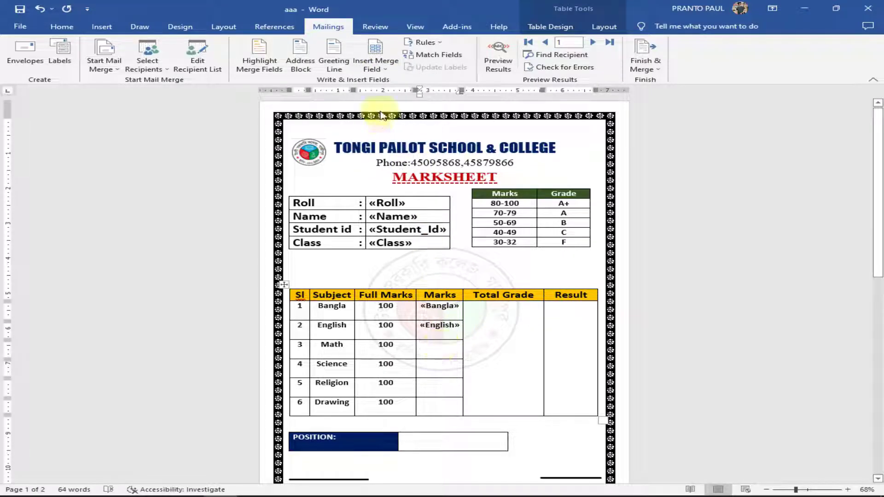
click(371, 69)
click(397, 159)
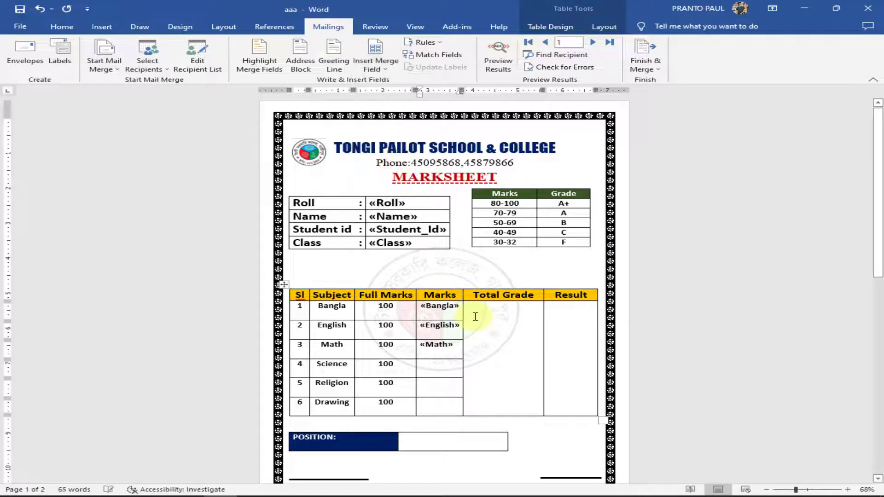
click(372, 69)
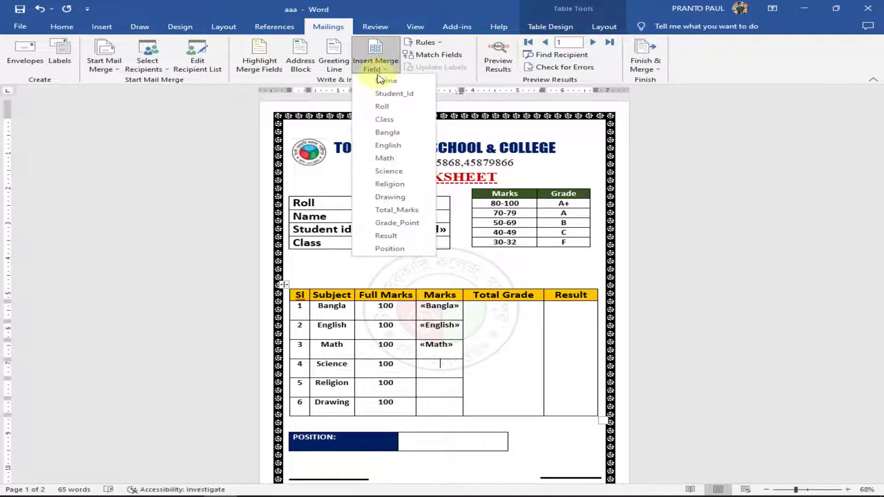
click(401, 173)
- Insert the Religion and Drawing merge fields into the Marks column cells of their matching subject rows
click(441, 387)
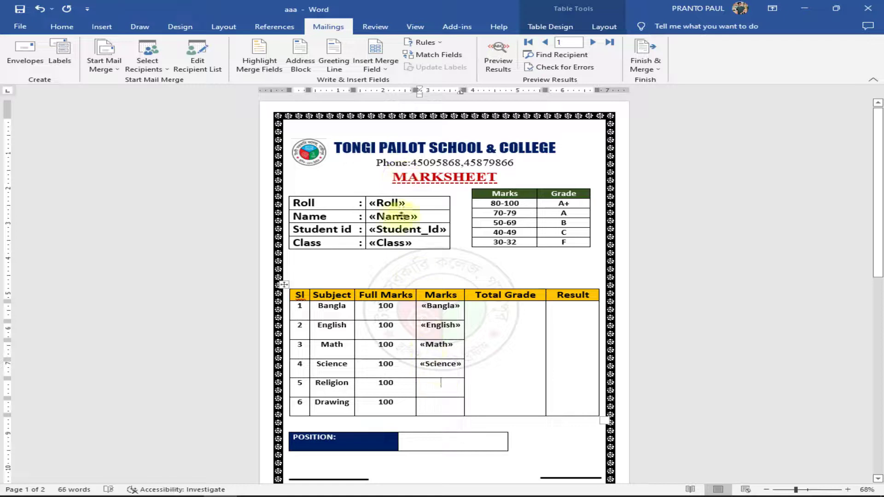
click(372, 70)
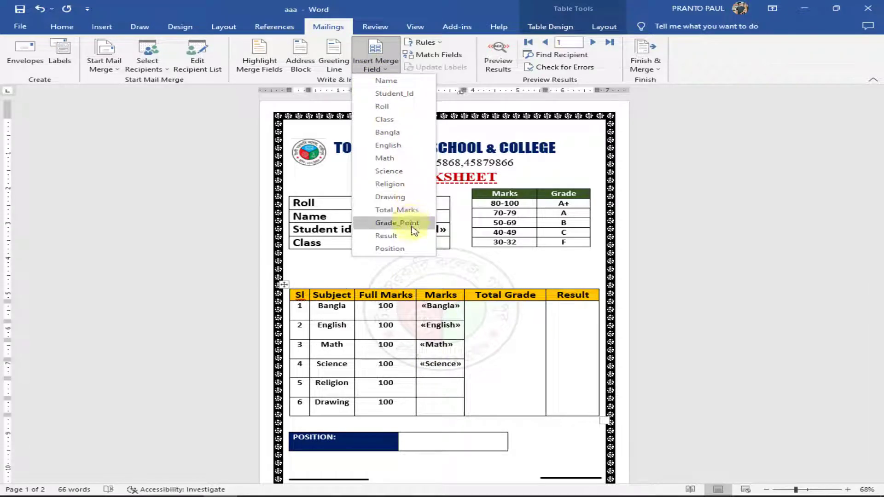
click(399, 184)
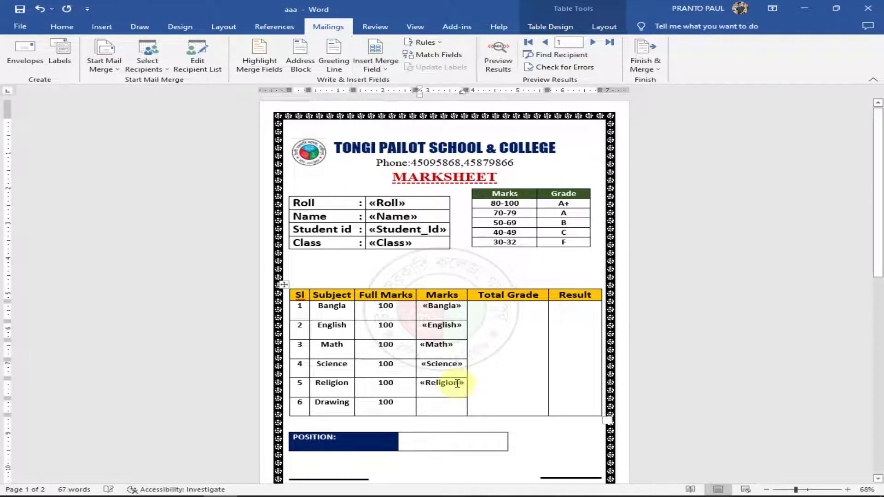
click(375, 62)
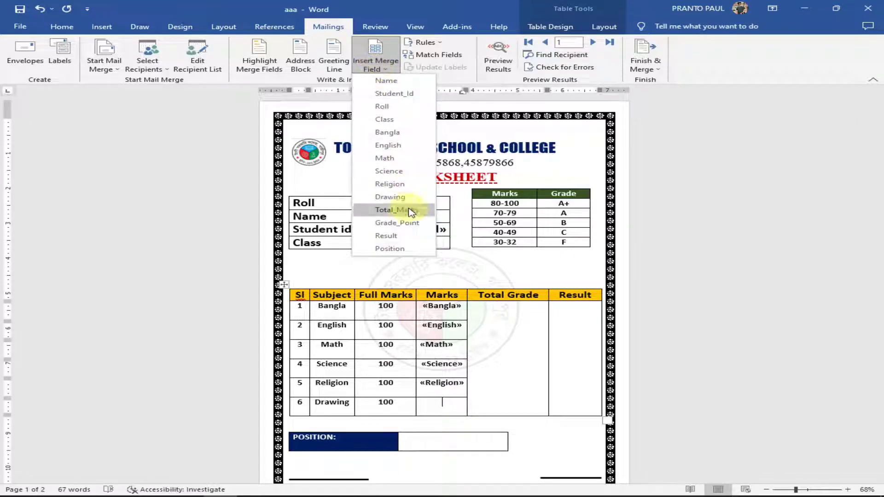
click(399, 198)
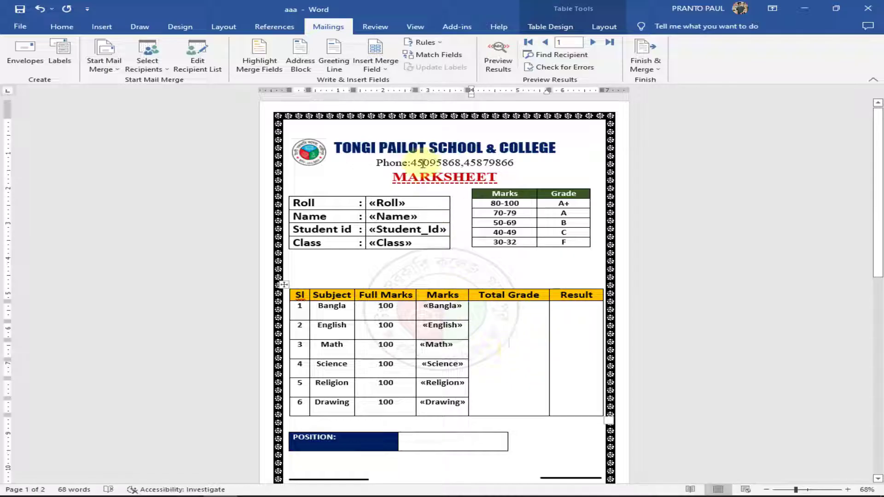
- Insert the Grade_Point merge field in the Total Grade column and the Result merge field in the Result column
click(384, 72)
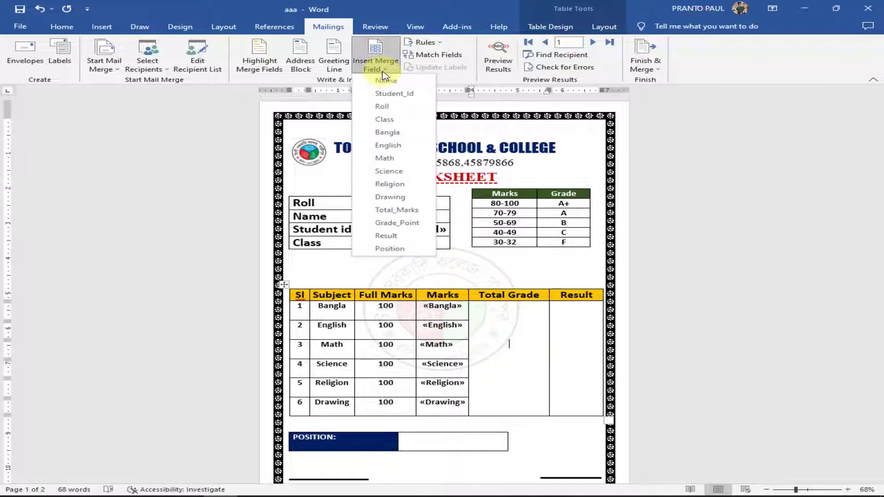
click(411, 225)
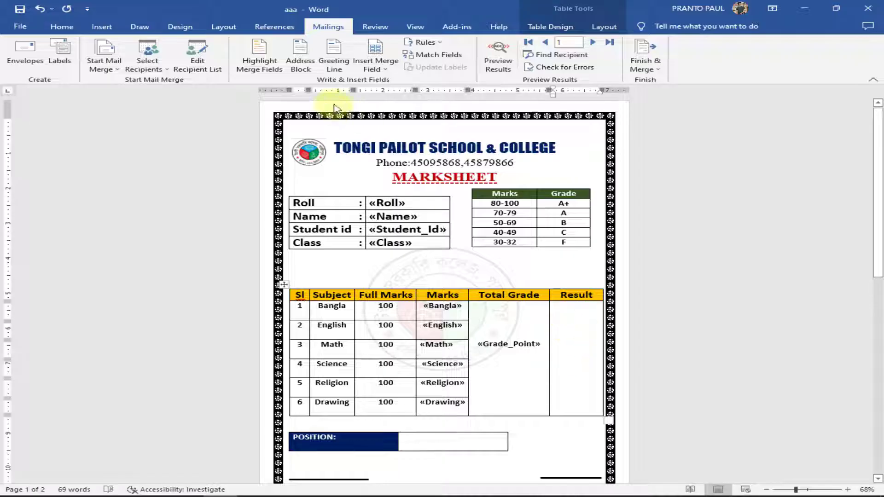
click(379, 69)
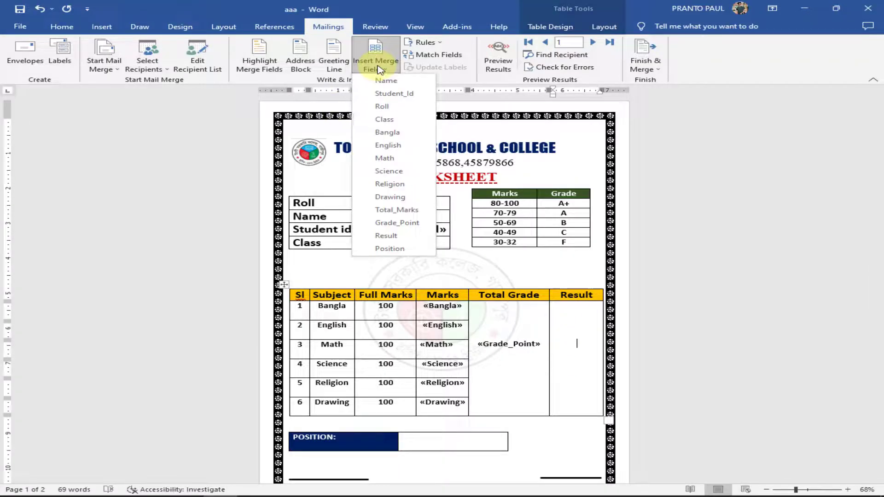
click(411, 237)
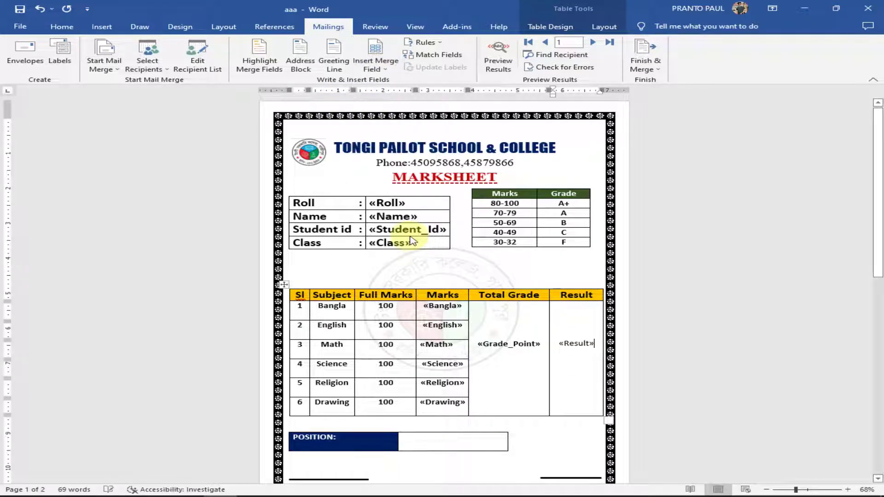
- Insert the Position merge field into the blank cell beside the POSITION label below the marks table
click(455, 443)
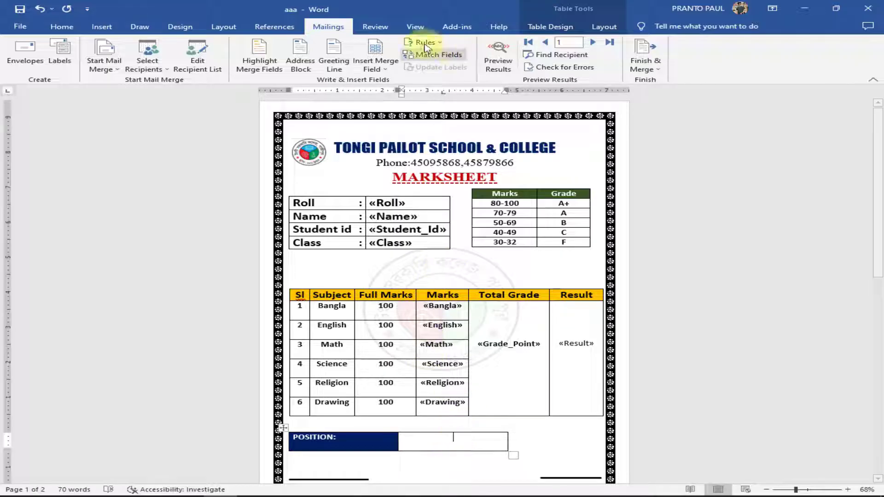
click(388, 70)
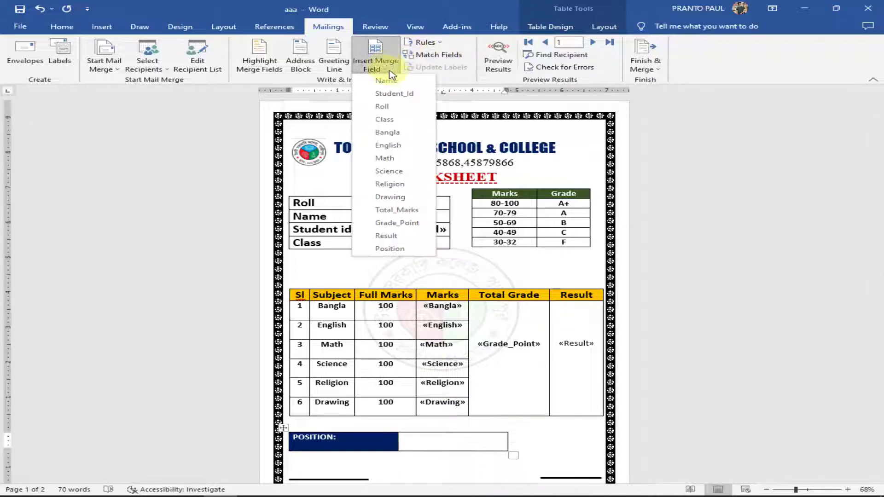
click(405, 253)
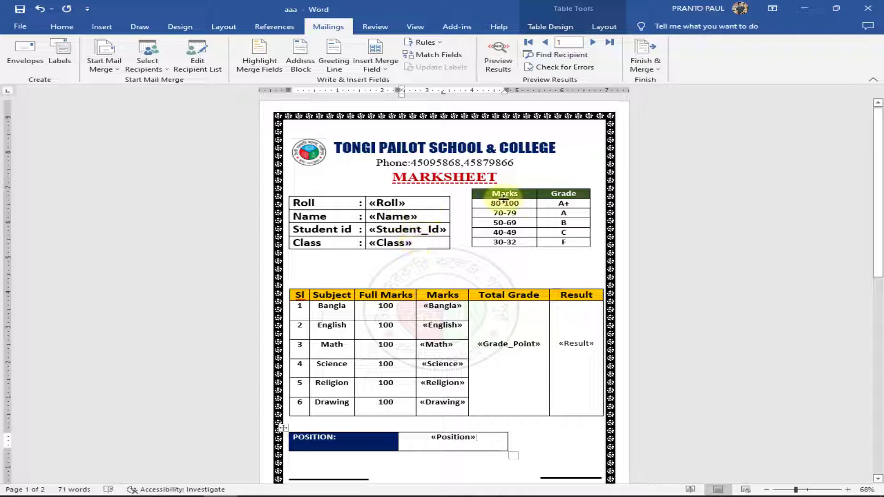
- Delete the blank space below the POSITION table to bring the Class Teacher and Principal labels onto the first page
scroll(470, 193, down, 3)
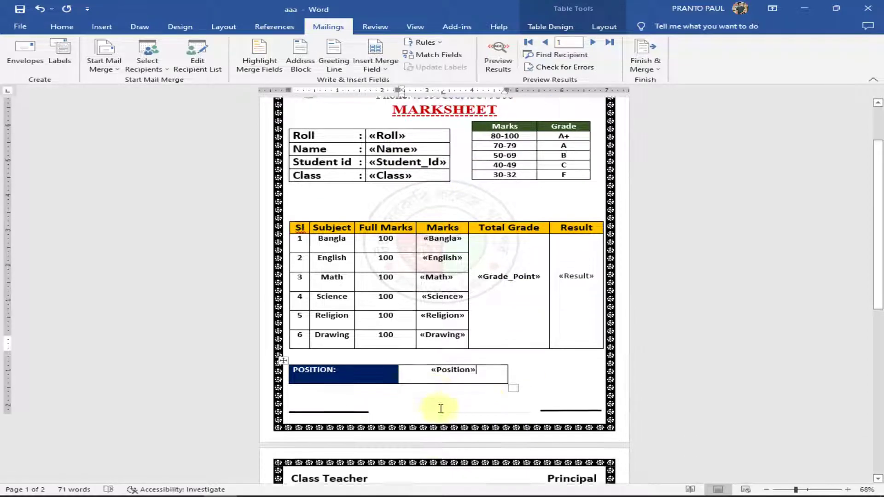
scroll(441, 408, down, 1)
click(427, 454)
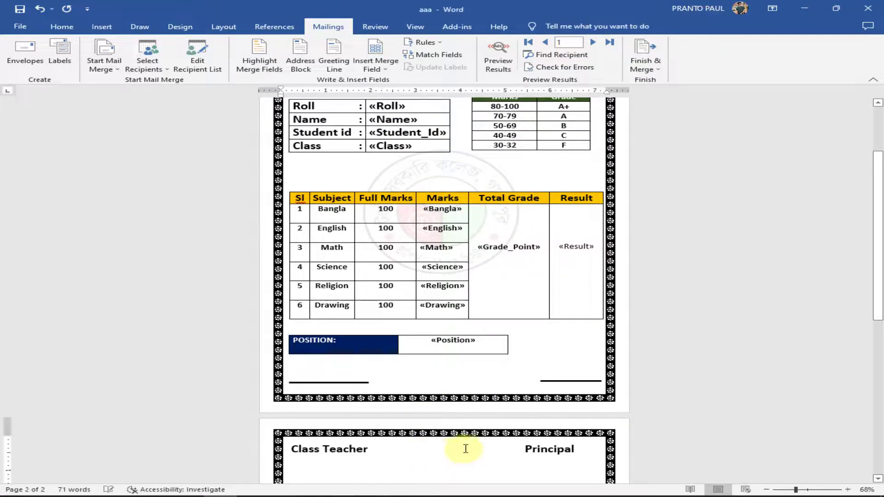
key(ctrl+z)
click(388, 371)
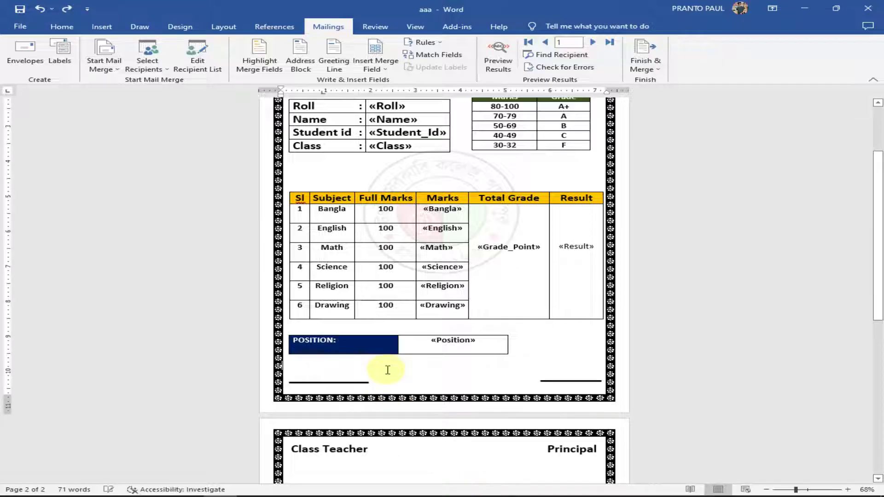
key(Delete)
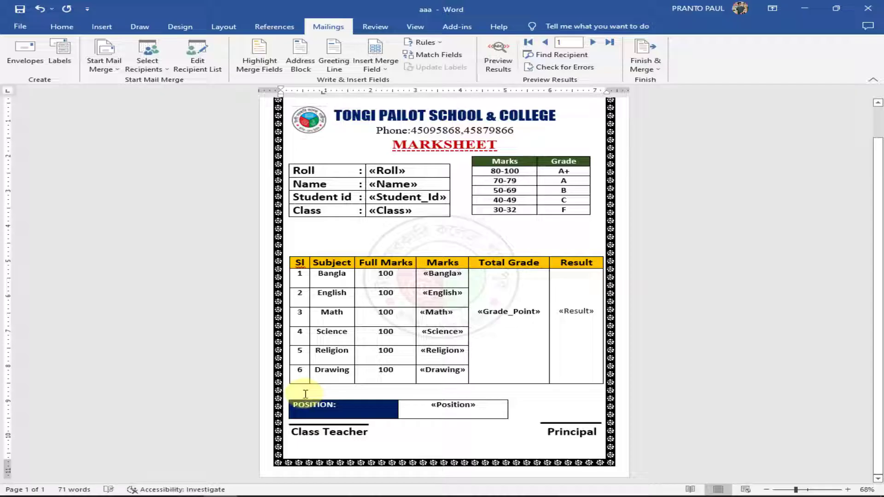
- Remove a blank line above the subject marks table and add space between the POSITION table and the signature lines
click(363, 234)
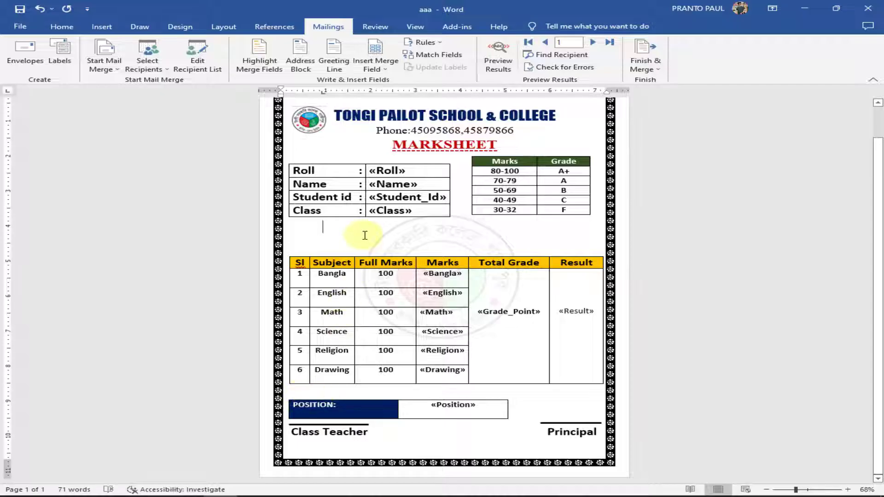
key(BackSpace)
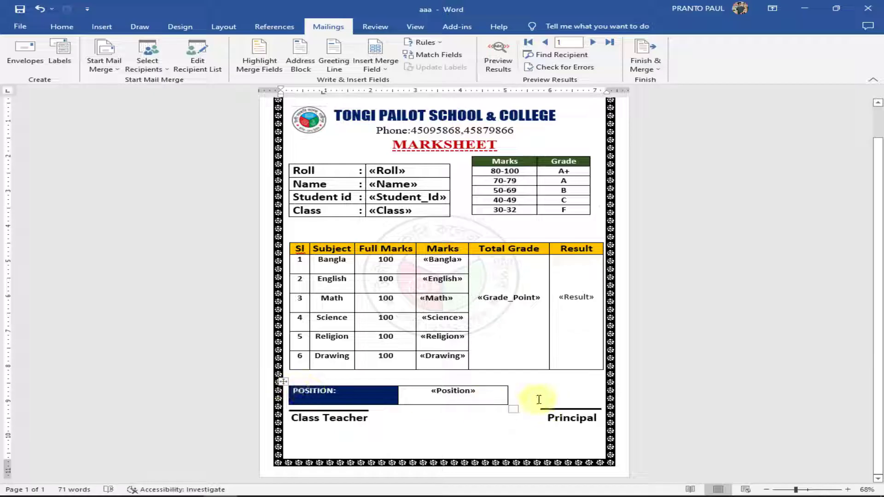
key(Return)
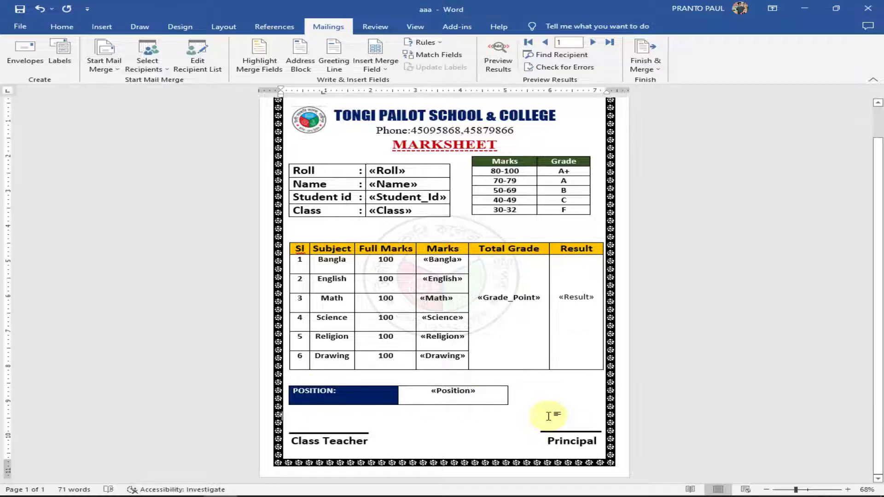
- Preview the mail merge results and center the Math mark in its Marks column cell
scroll(549, 416, up, 2)
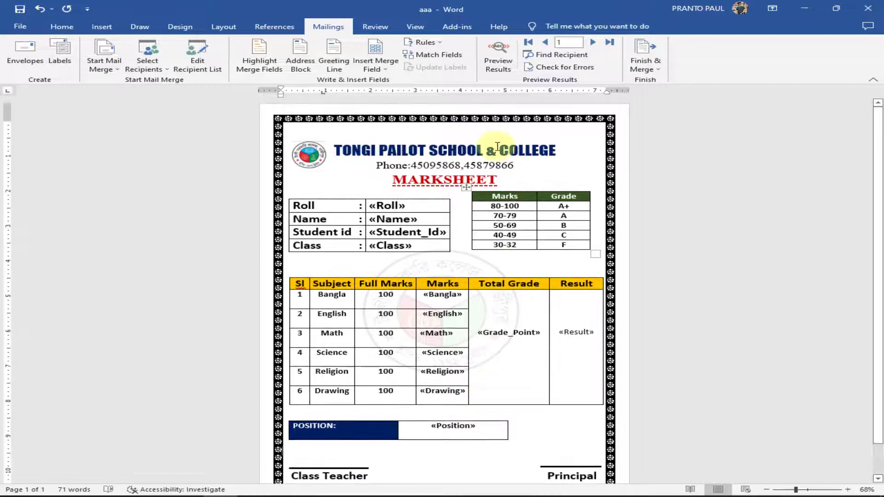
click(503, 68)
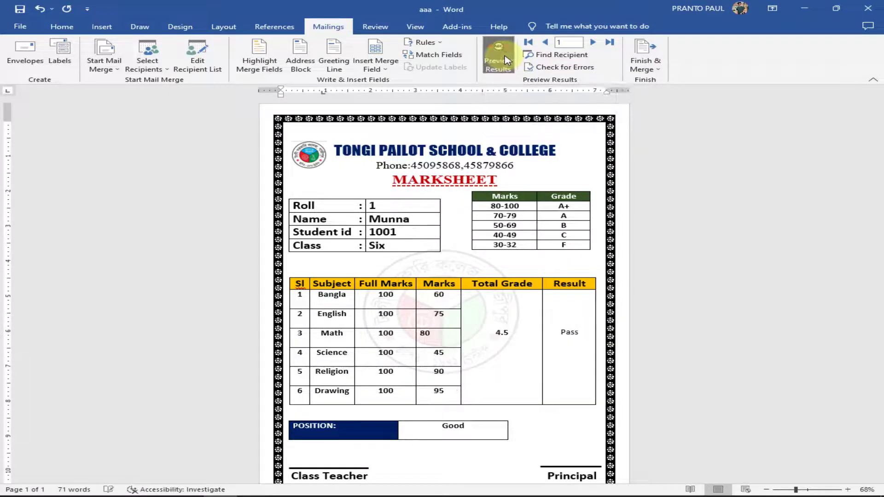
click(435, 333)
click(61, 26)
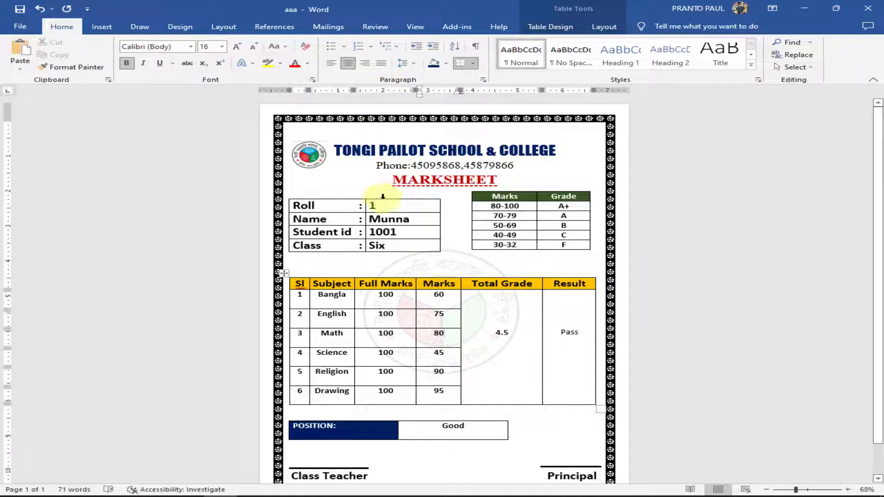
- Switch to the marksheet workbook in Excel and review the first student's record and the column headings
click(261, 495)
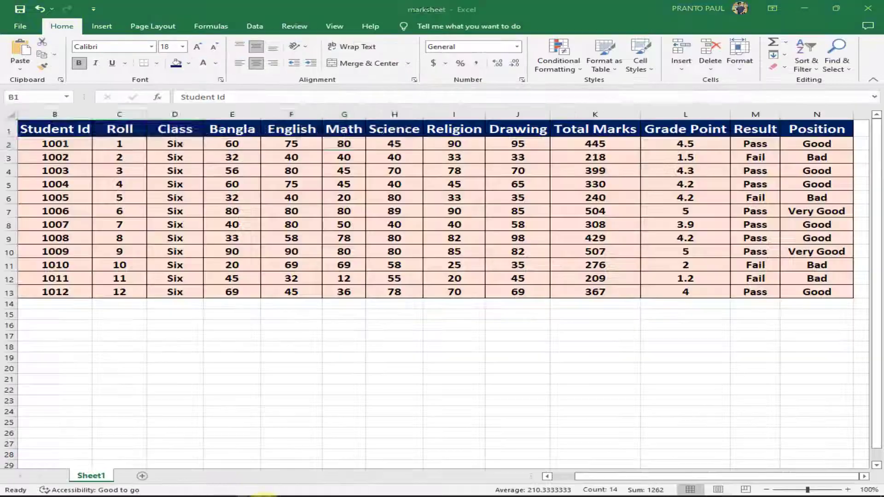
click(59, 168)
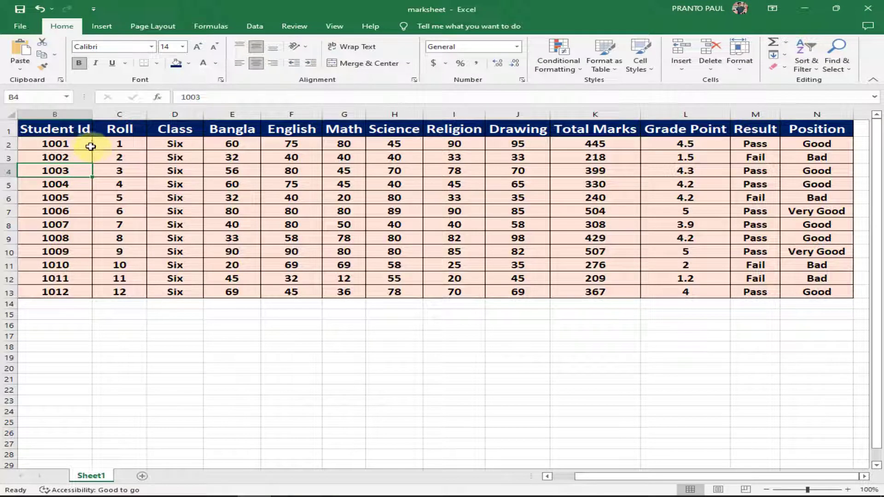
click(120, 146)
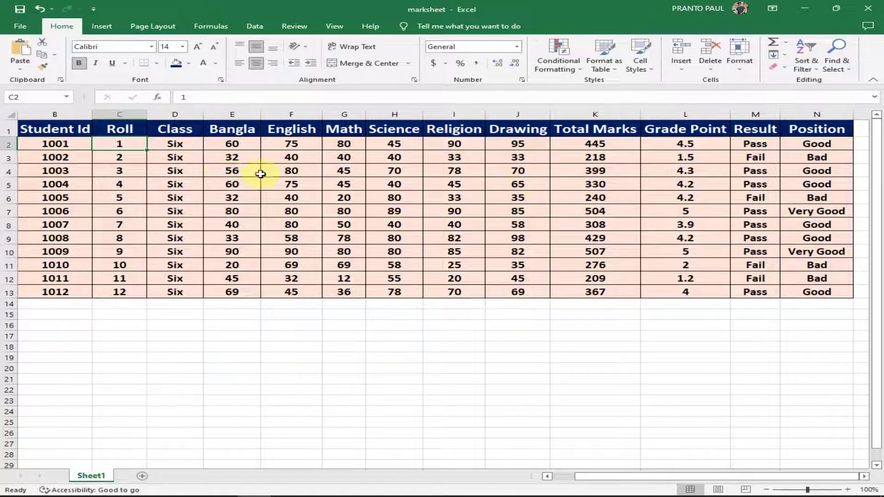
scroll(503, 261, down, 1)
scroll(493, 321, up, 1)
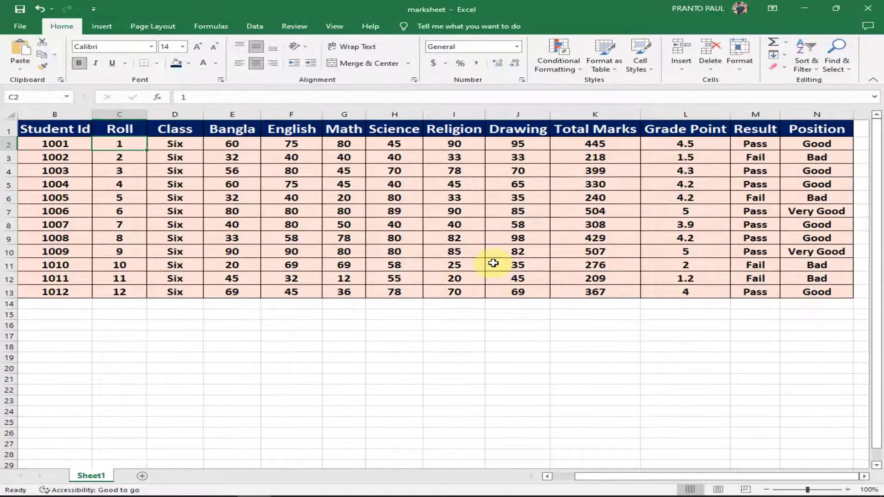
click(79, 134)
click(175, 133)
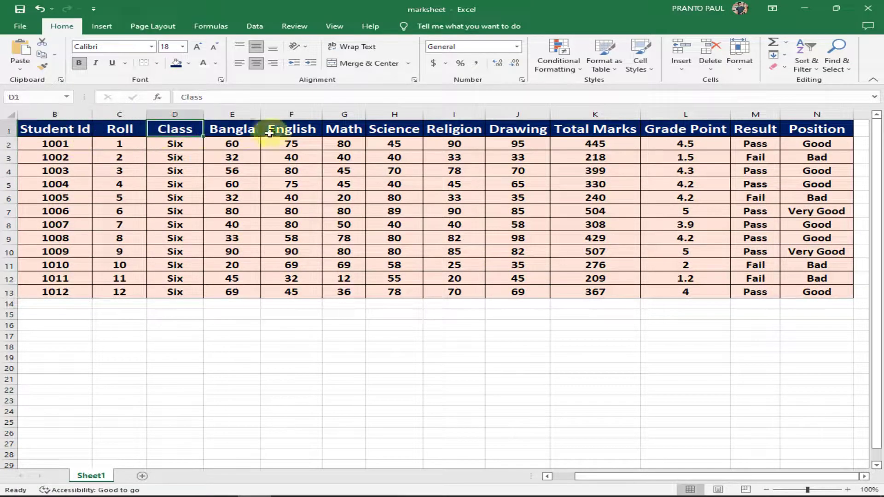
click(275, 131)
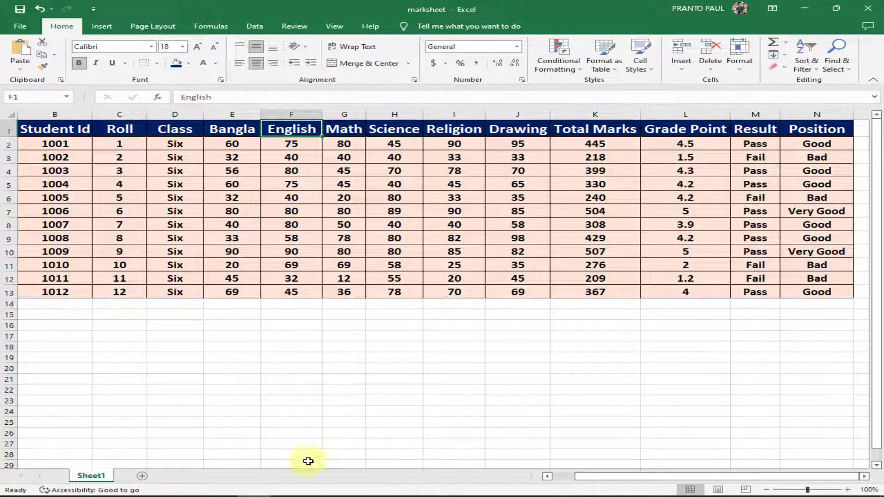
- Switch back to the Word marksheet and check the first student's previewed details, marks, result and position
click(229, 495)
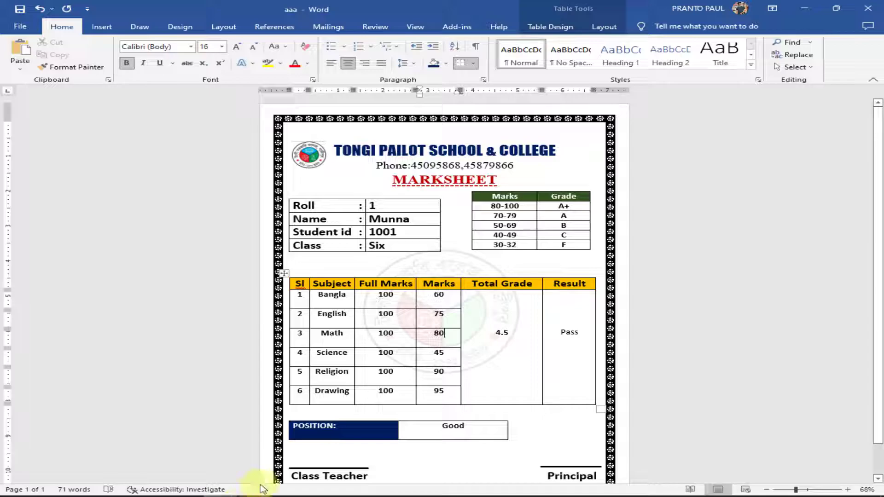
click(427, 222)
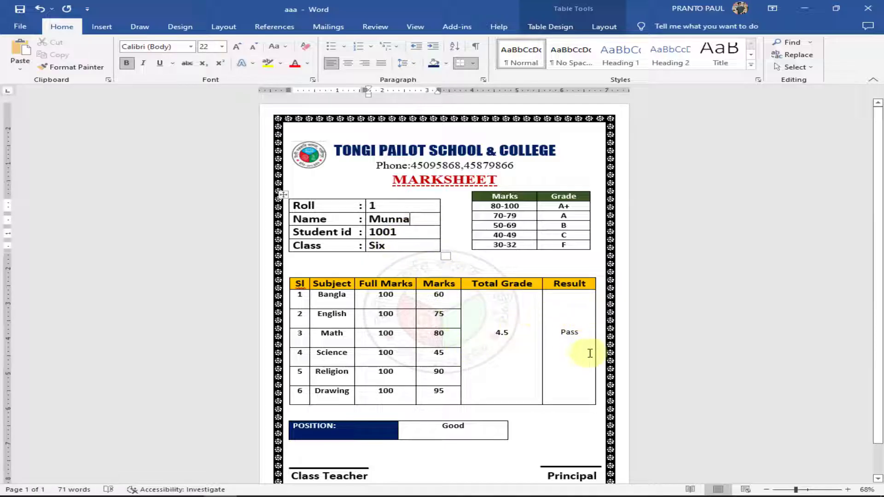
click(474, 428)
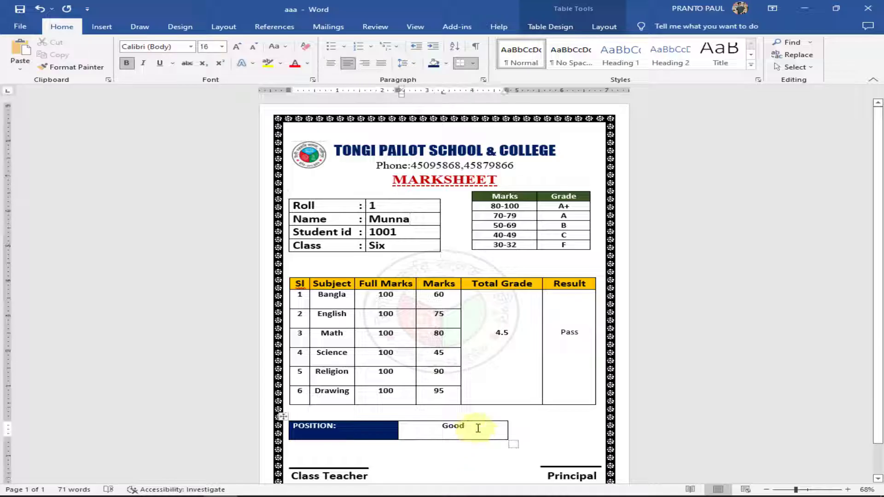
scroll(515, 276, down, 2)
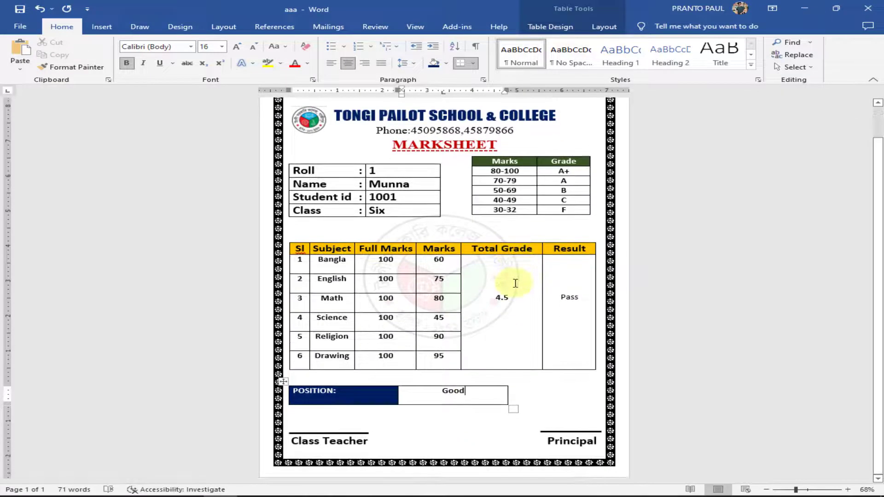
scroll(515, 283, up, 2)
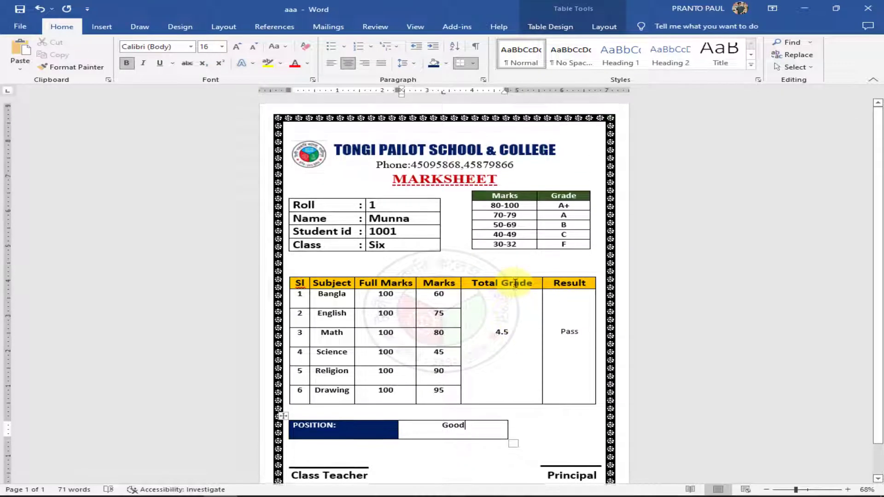
- Finish the mail merge by generating editable individual documents for all records
click(342, 32)
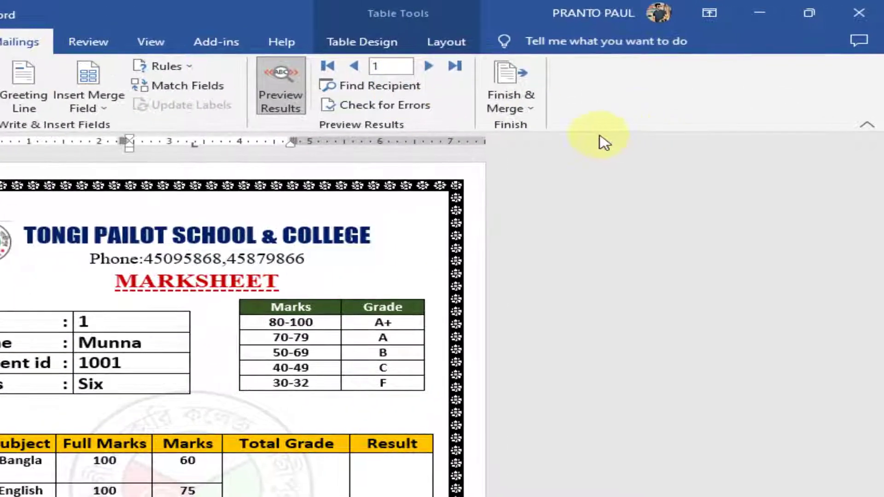
click(532, 118)
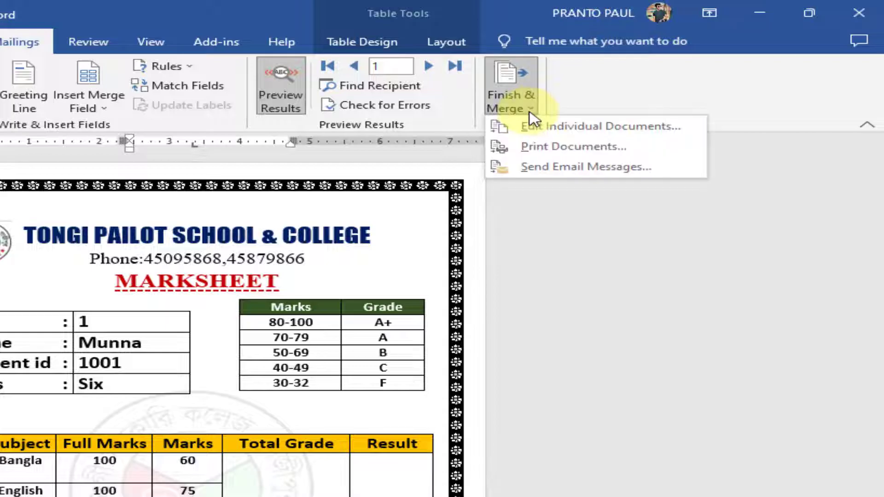
click(598, 127)
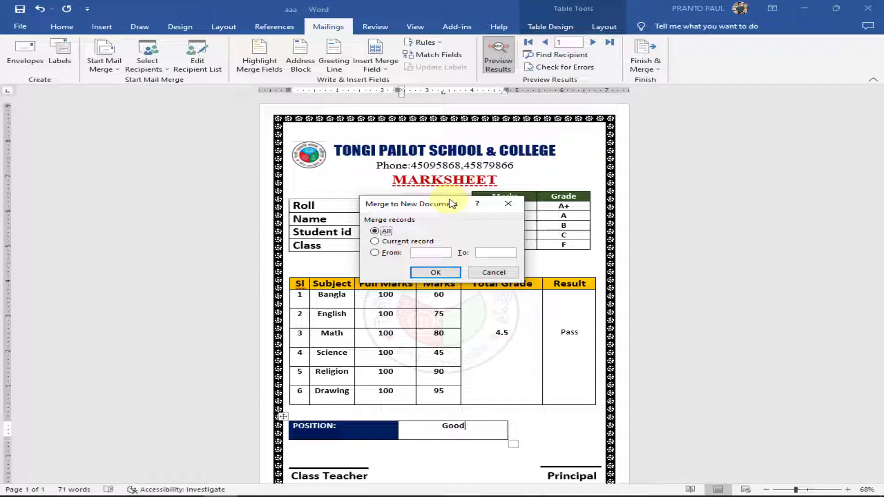
drag(451, 204, 546, 206)
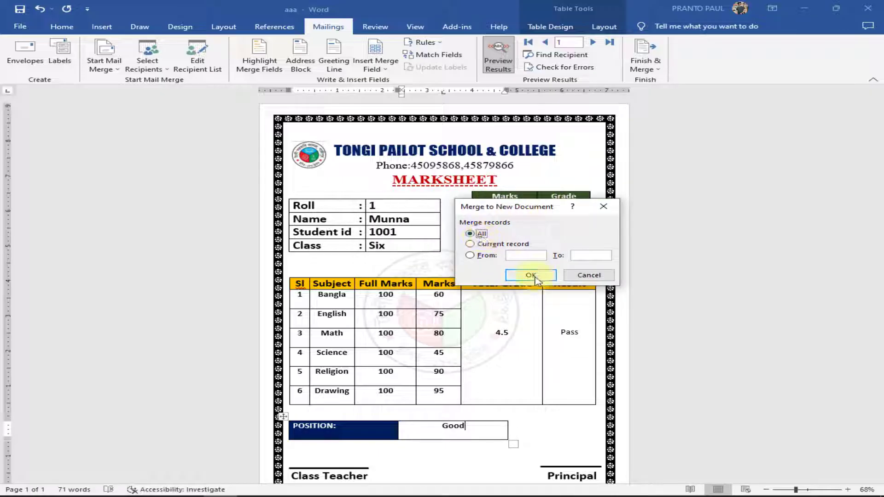
click(534, 277)
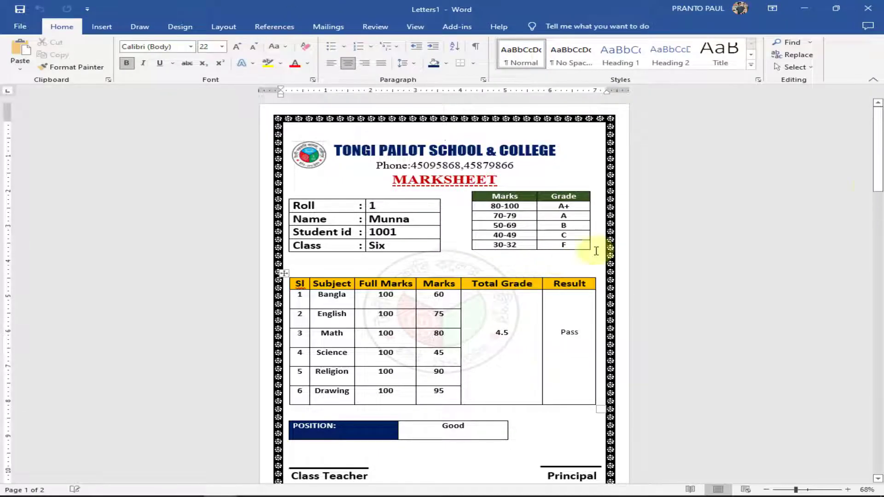
- Compare the second student's merged marksheet with its record in the Excel marksheet workbook, switching to Excel and back to Letters1 in Word
mouse_move(880, 157)
mouse_down()
mouse_move(880, 453)
mouse_move(879, 172)
mouse_up()
click(254, 496)
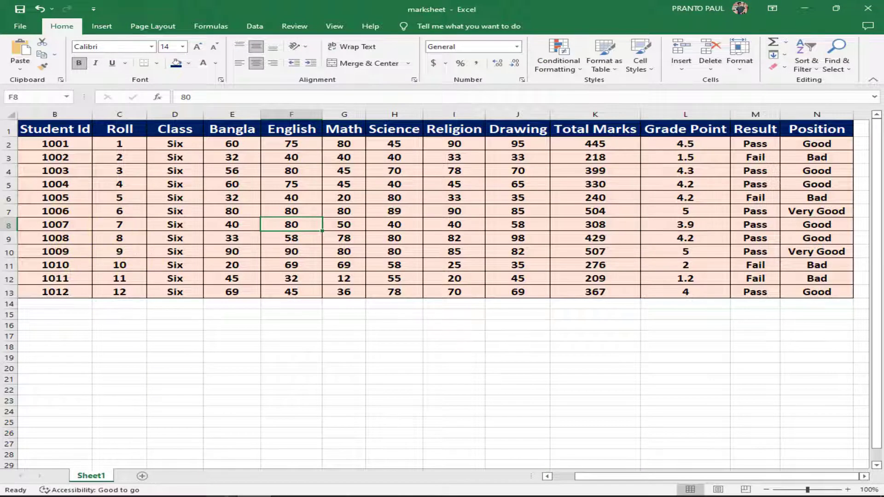
mouse_move(221, 496)
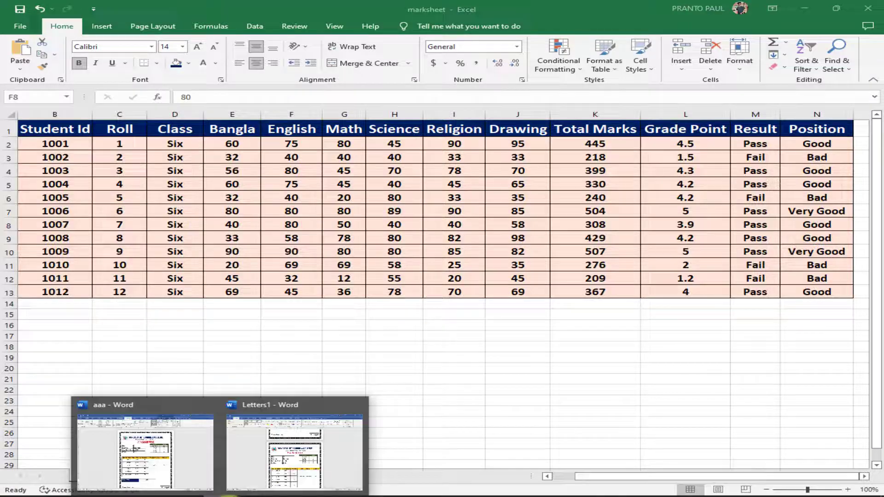
click(276, 453)
scroll(511, 362, up, 5)
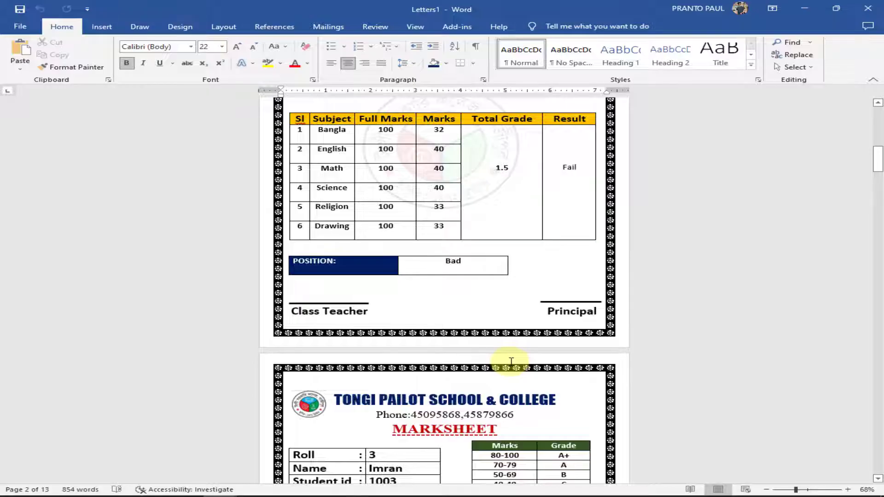
scroll(511, 361, up, 3)
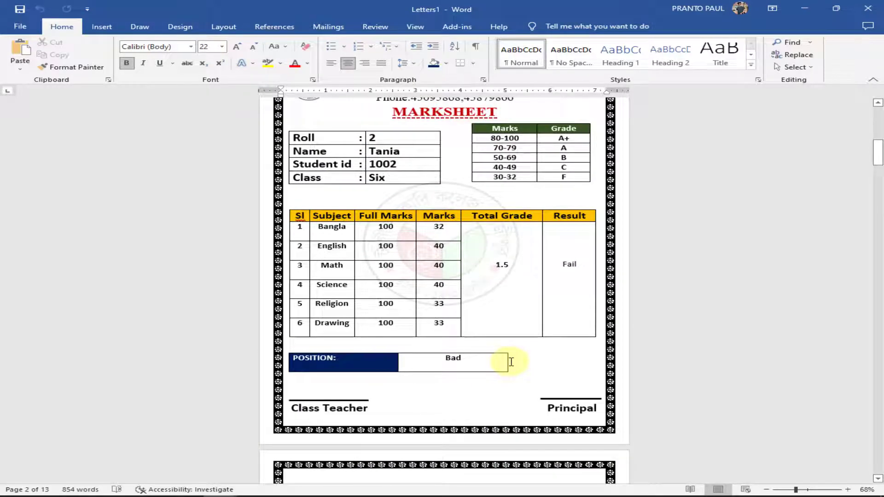